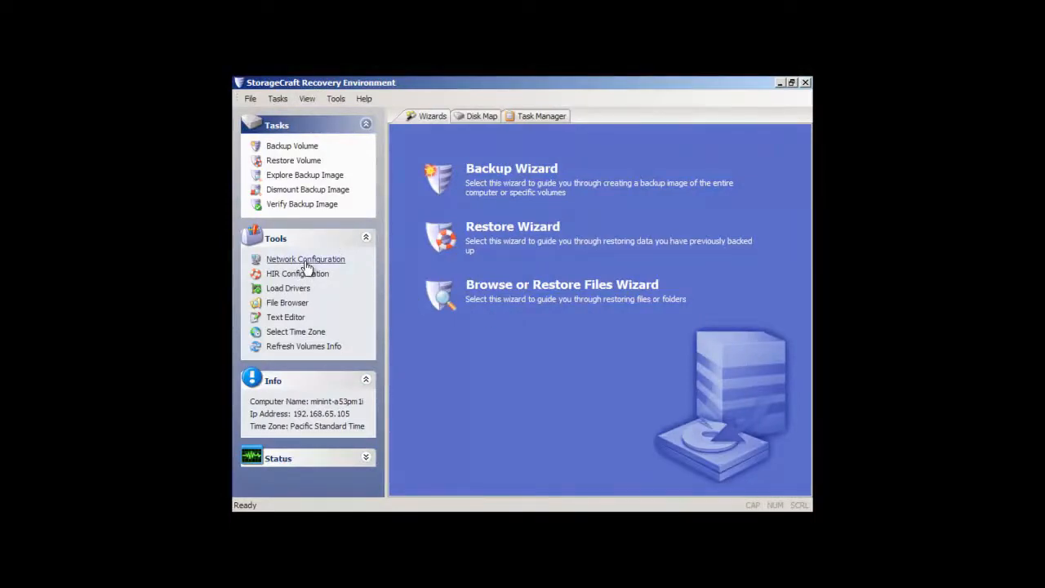
Set up a network drive mapping with drive letter L: and the network path \\nas\backupdata\fileserver.
left_click(307, 262)
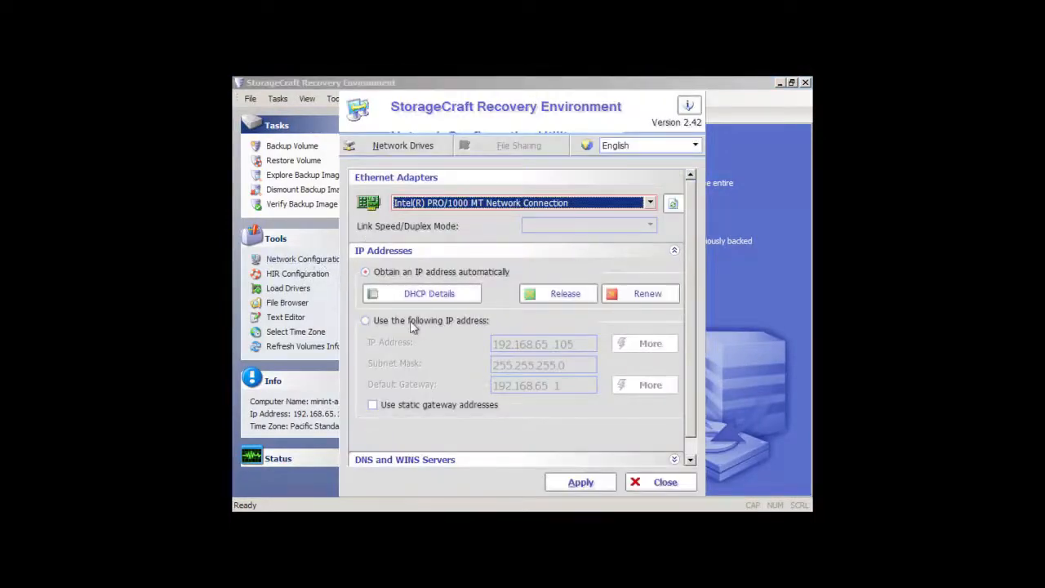
left_click(406, 147)
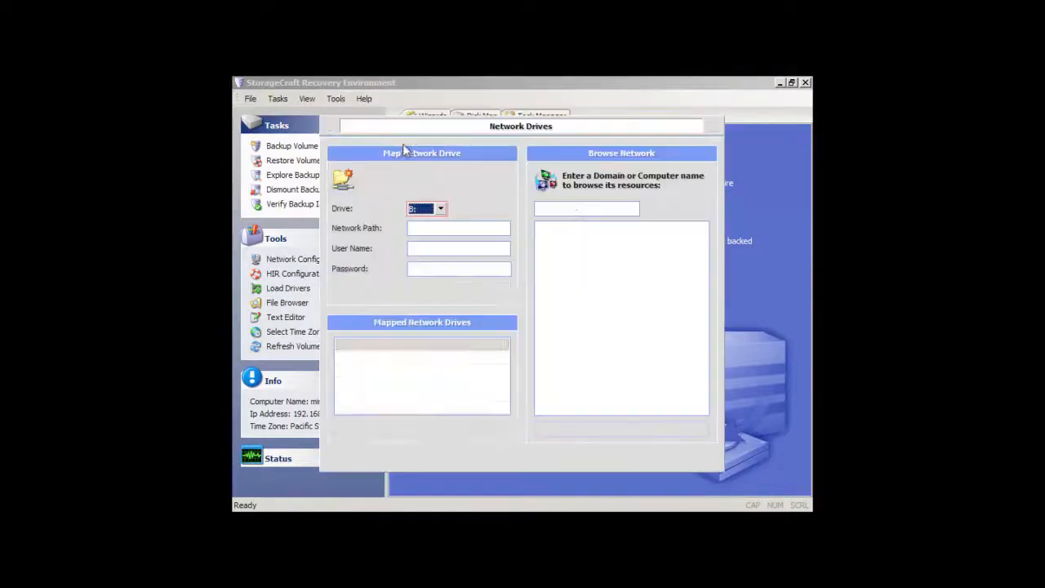
left_click(439, 210)
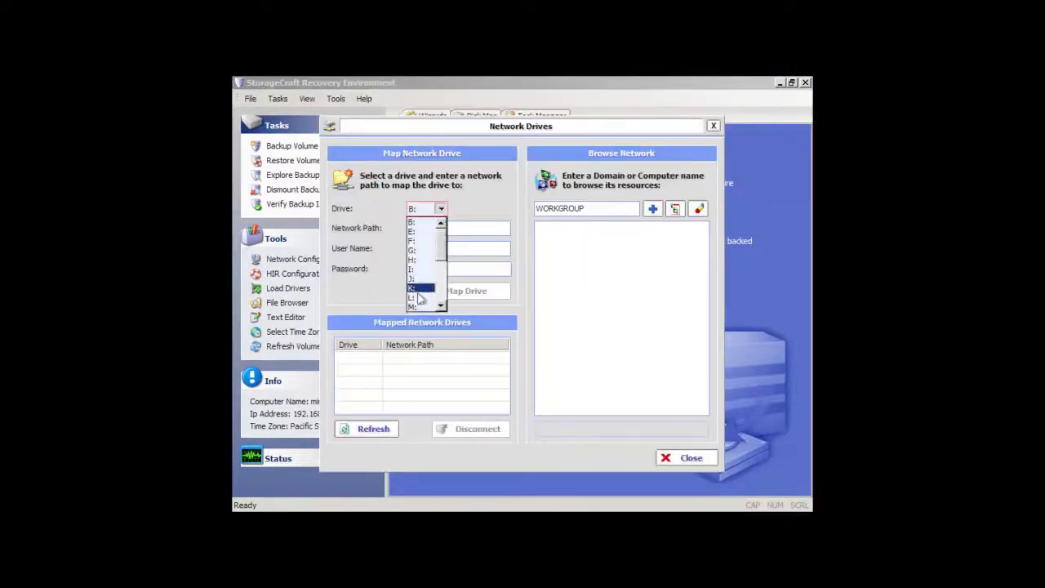
left_click(421, 293)
left_click(434, 229)
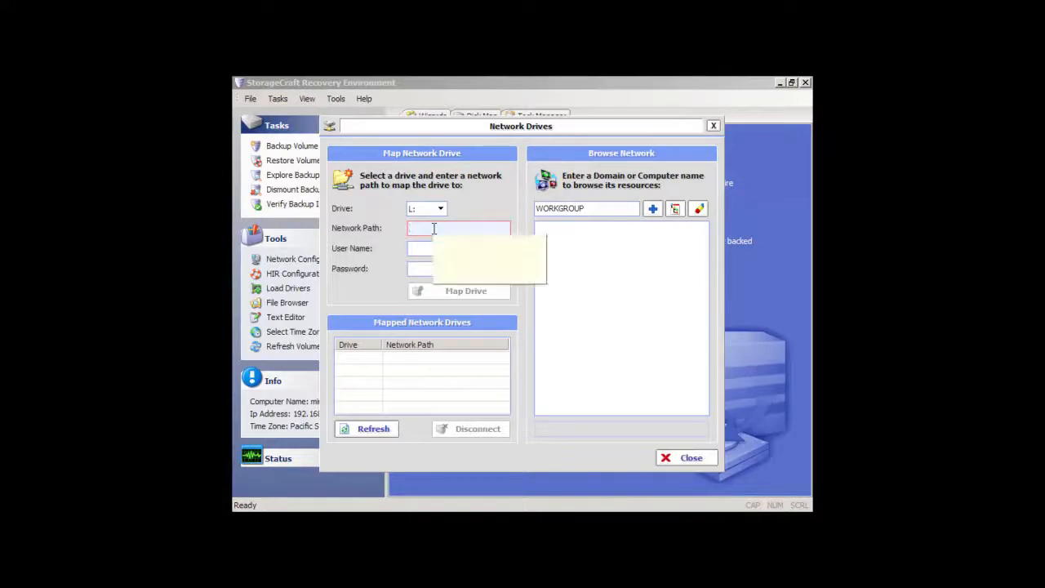
type("\\nas\\backupdata\\fileserver")
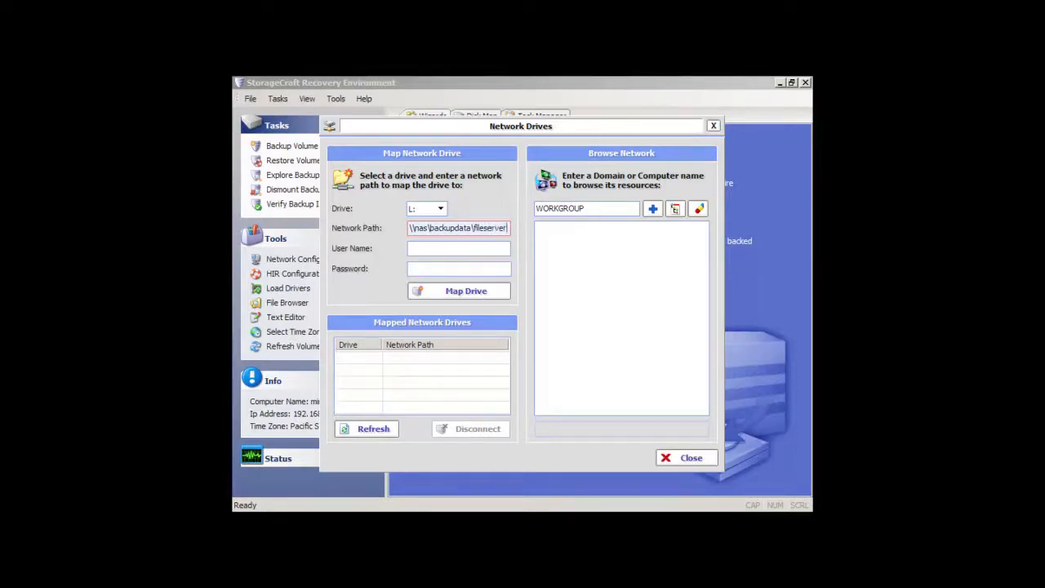
Enter the user name admin and the account password, map the drive, and leave the network configuration.
key("Tab")
type("a")
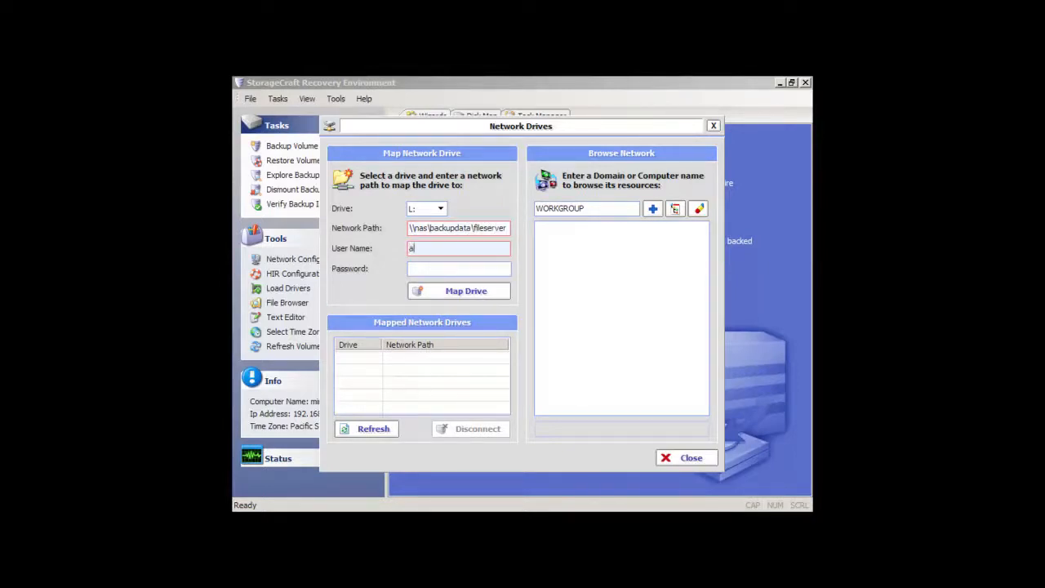
type("dmin")
key("Tab")
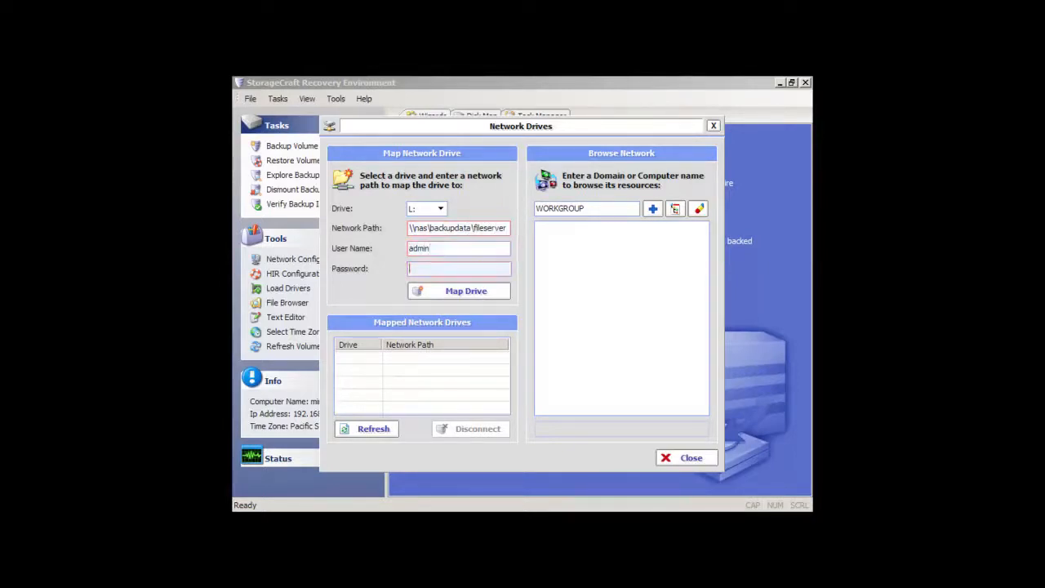
type("*")
left_click(496, 291)
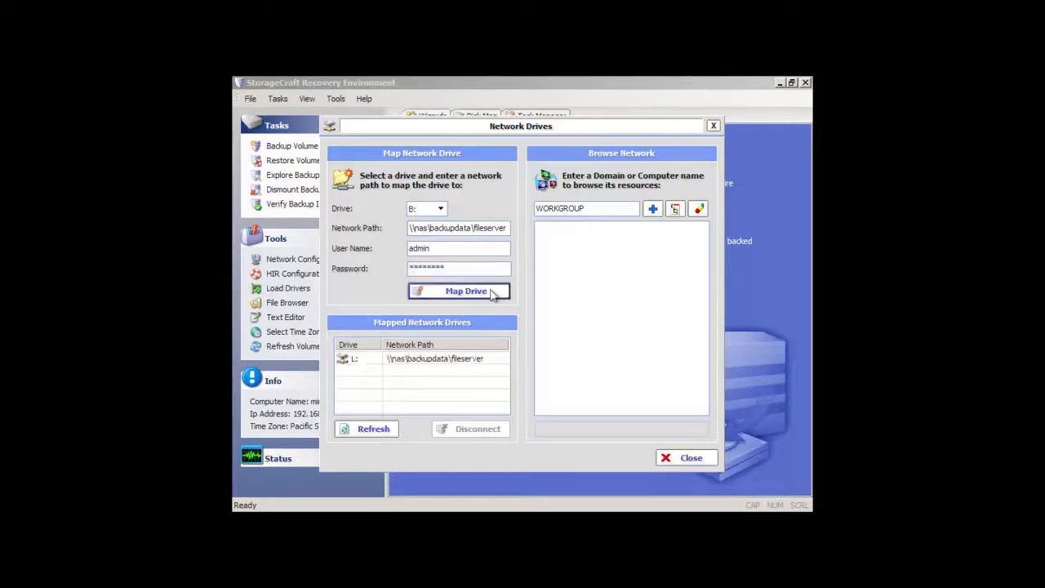
left_click(689, 458)
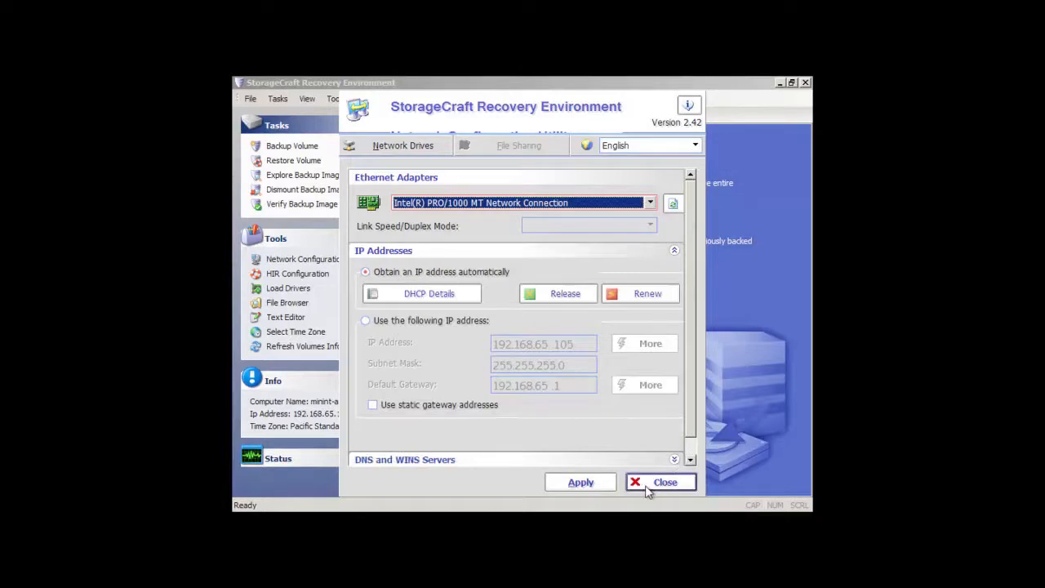
left_click(660, 483)
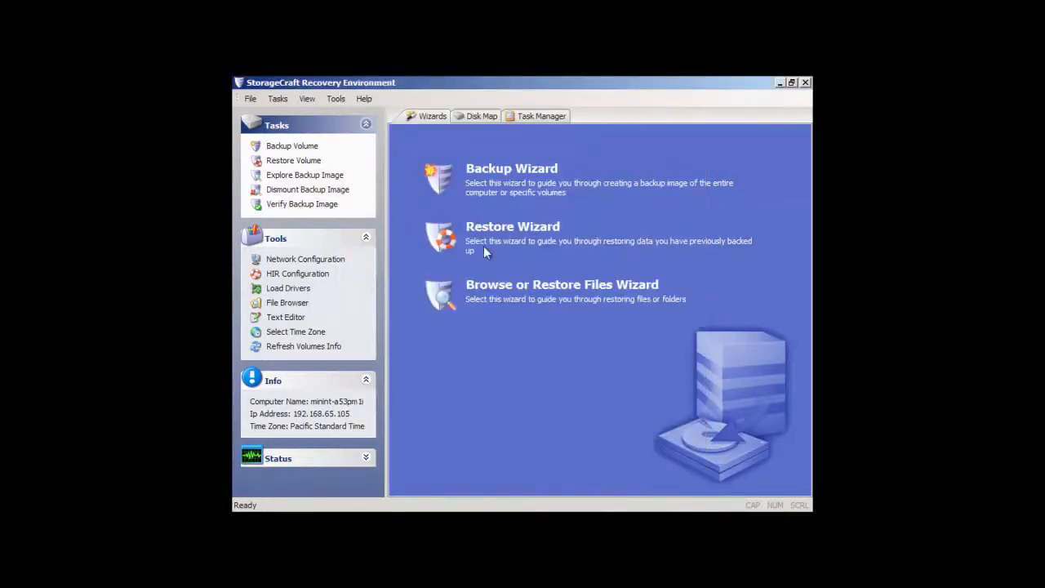
Start the Restore Wizard and choose Restore as the restore type.
left_click(499, 232)
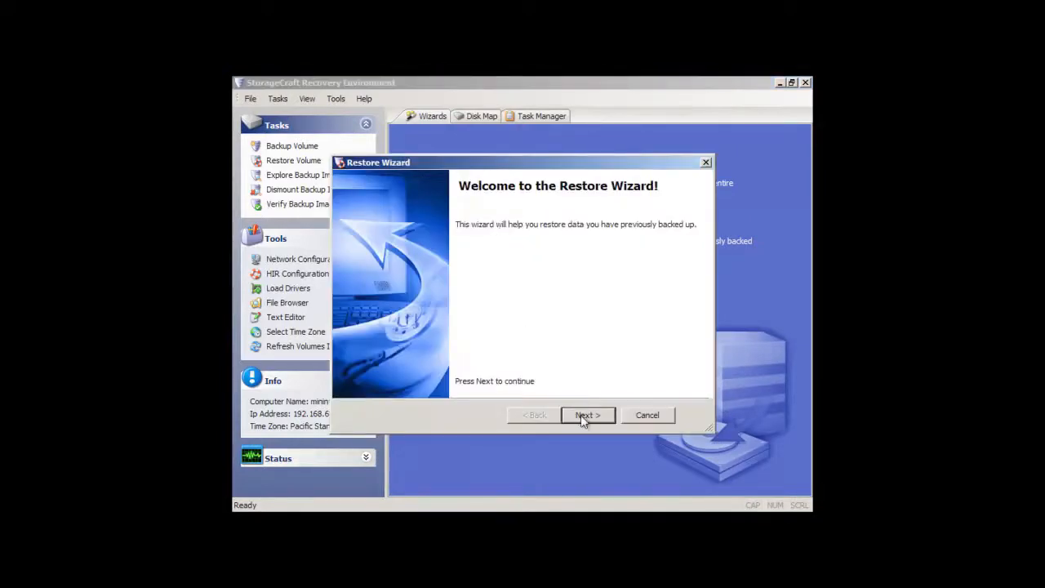
left_click(582, 415)
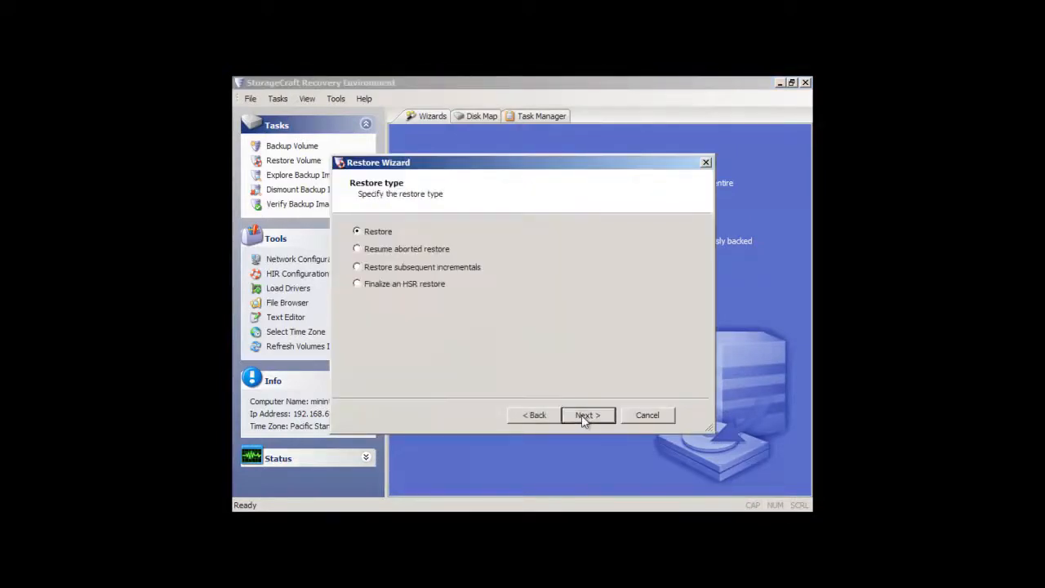
left_click(581, 415)
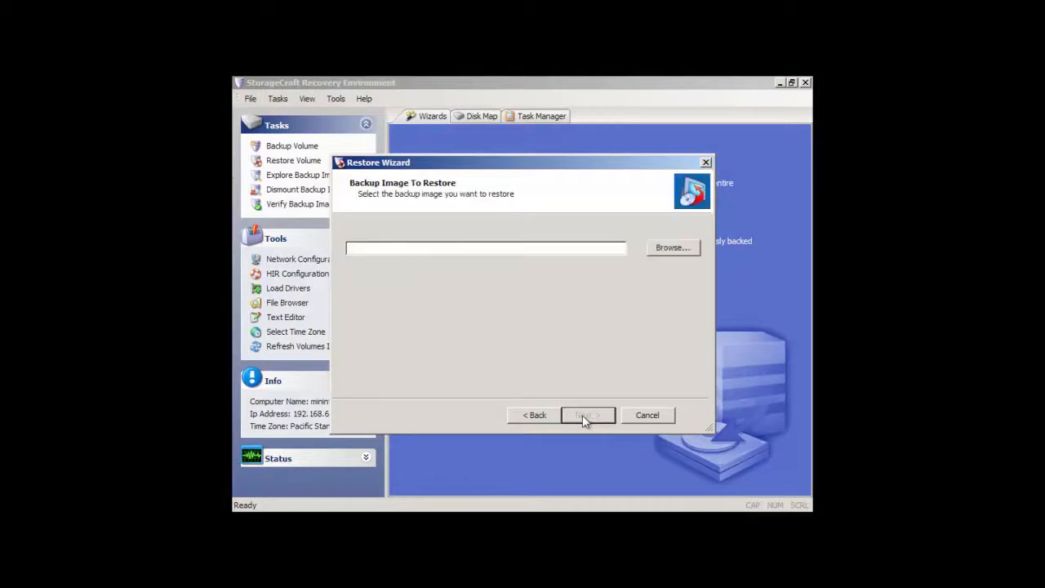
Browse for the backup image in the mapped fileserver network drive (L:).
left_click(669, 249)
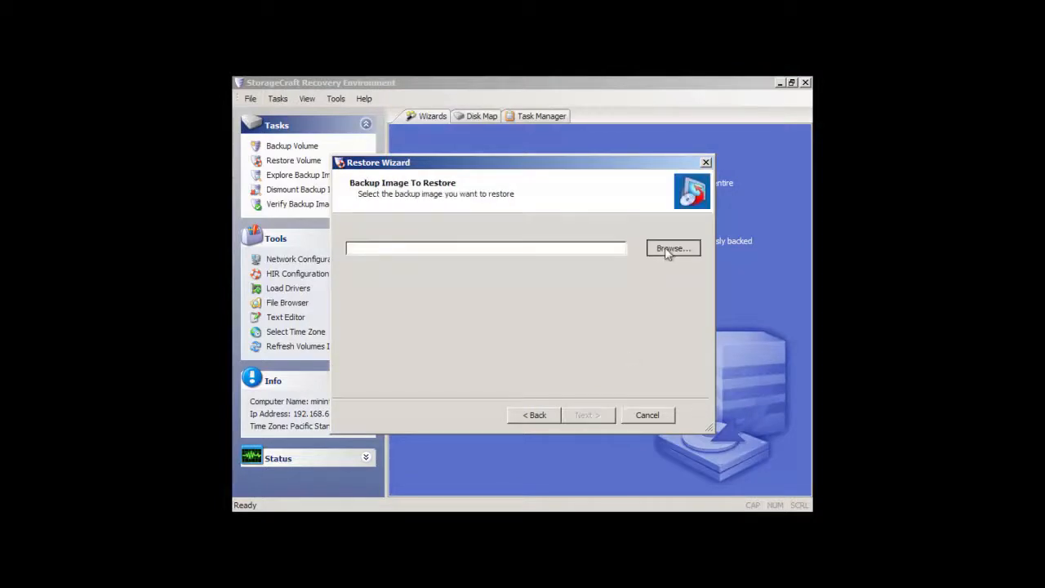
double_click(456, 332)
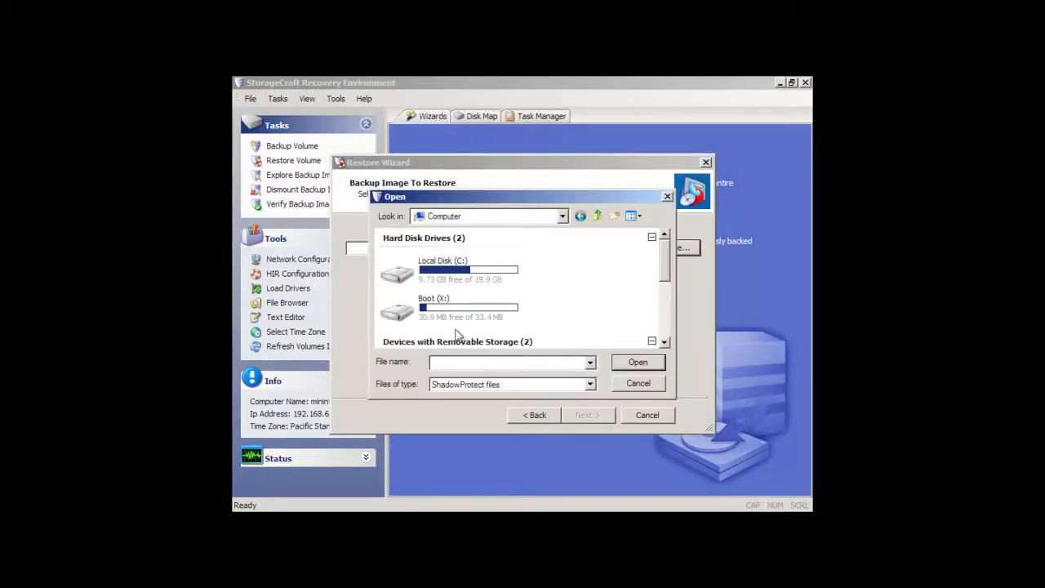
scroll(671, 325, "down", 5)
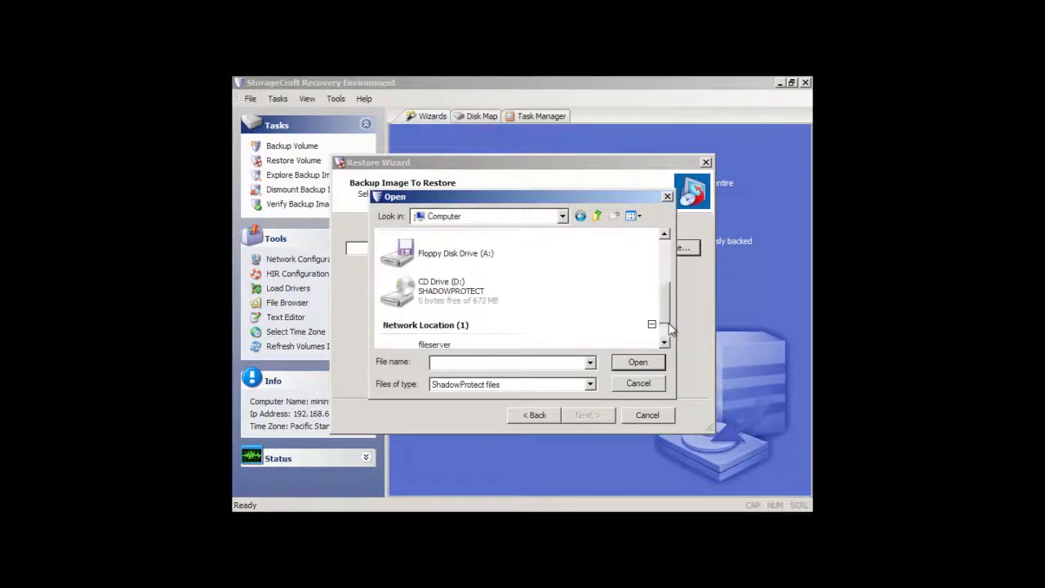
scroll(670, 337, "down", 1)
double_click(498, 318)
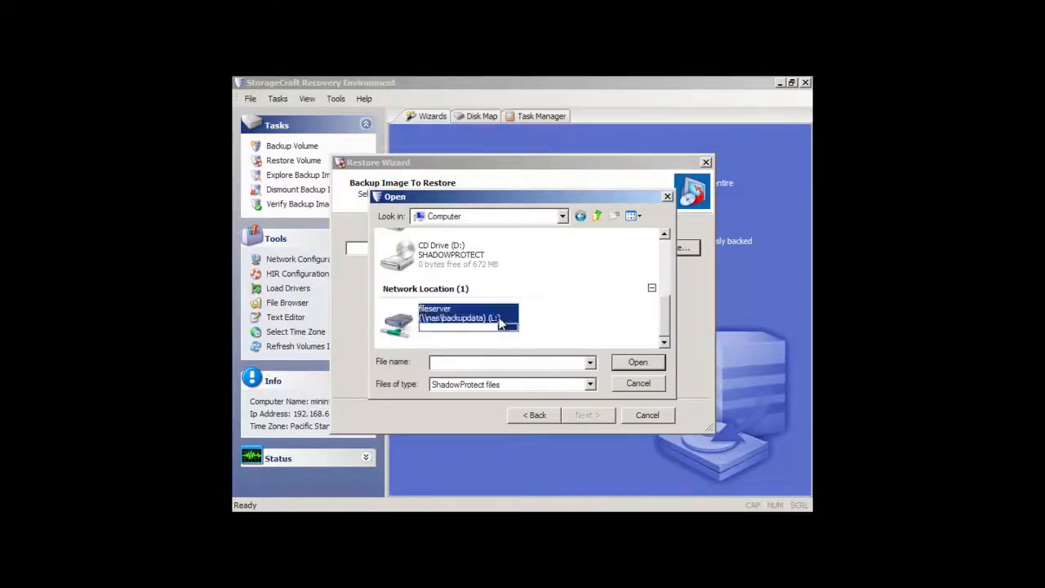
Choose C_VOL-b008-i005.spi as the backup image to restore and accept its point in time in the image dependencies.
left_click(665, 331)
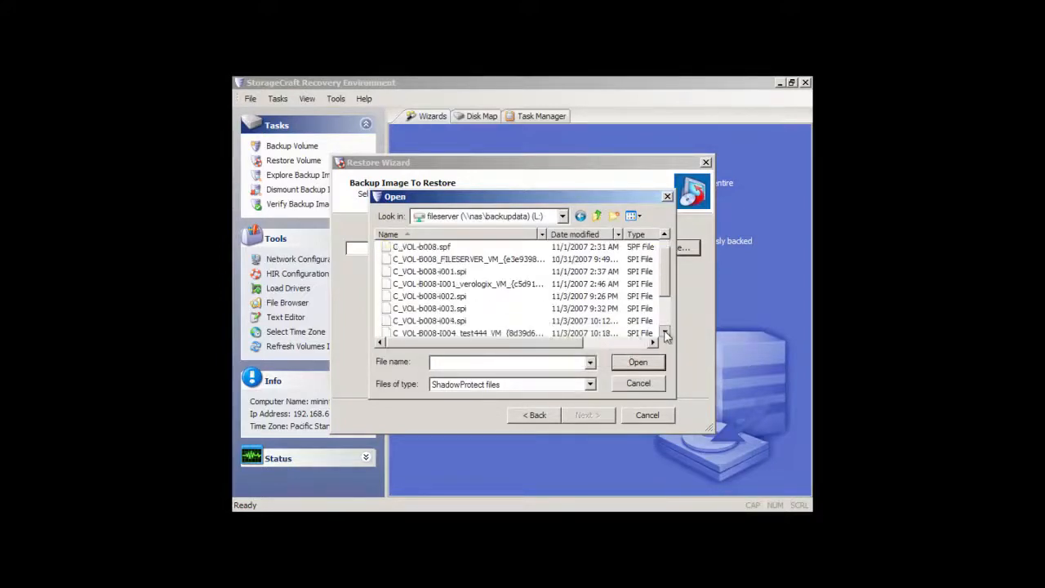
left_click(666, 330)
left_click(666, 331)
left_click(665, 332)
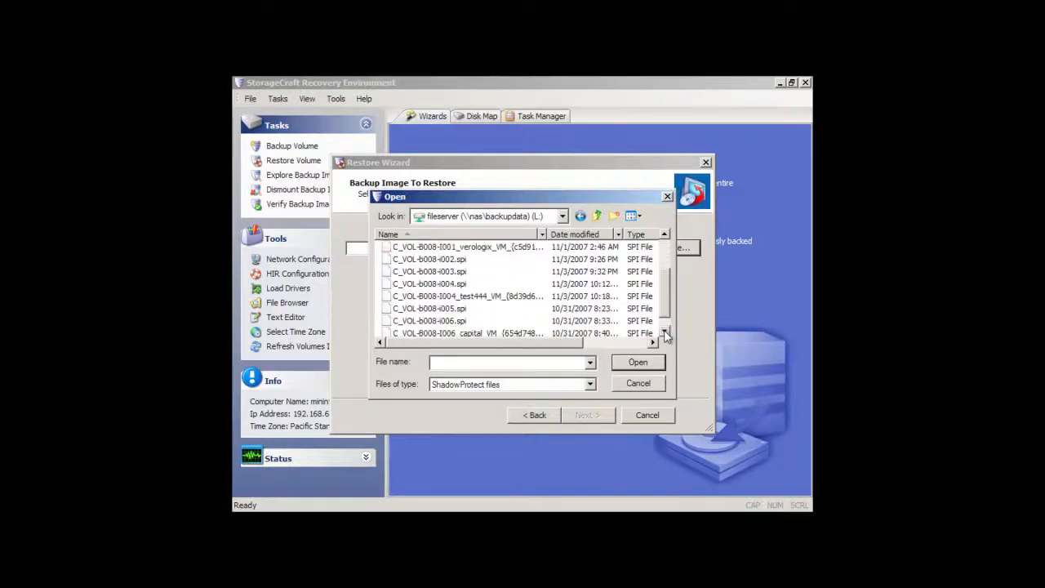
left_click(666, 332)
left_click(457, 300)
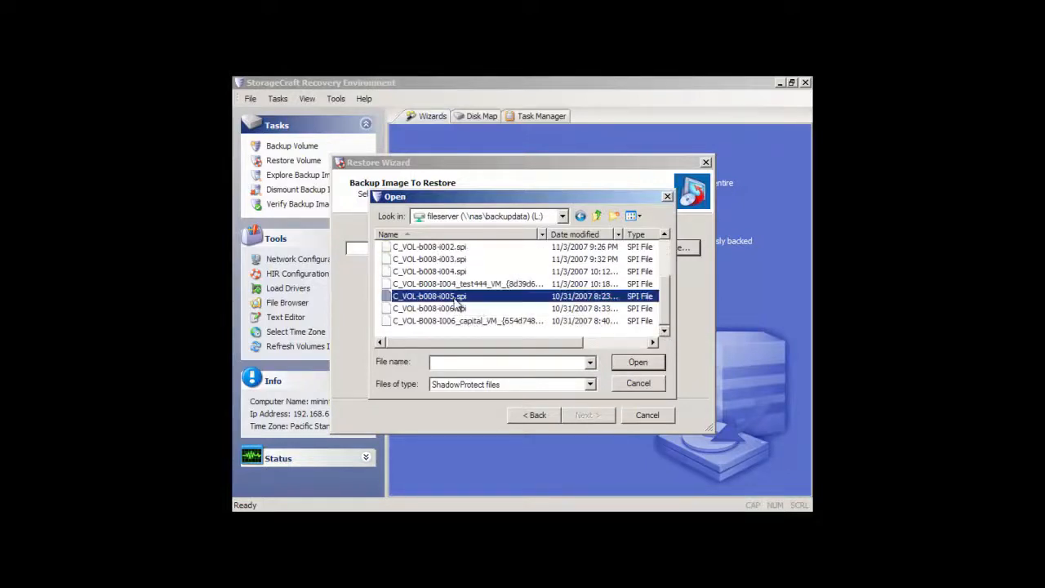
left_click(635, 364)
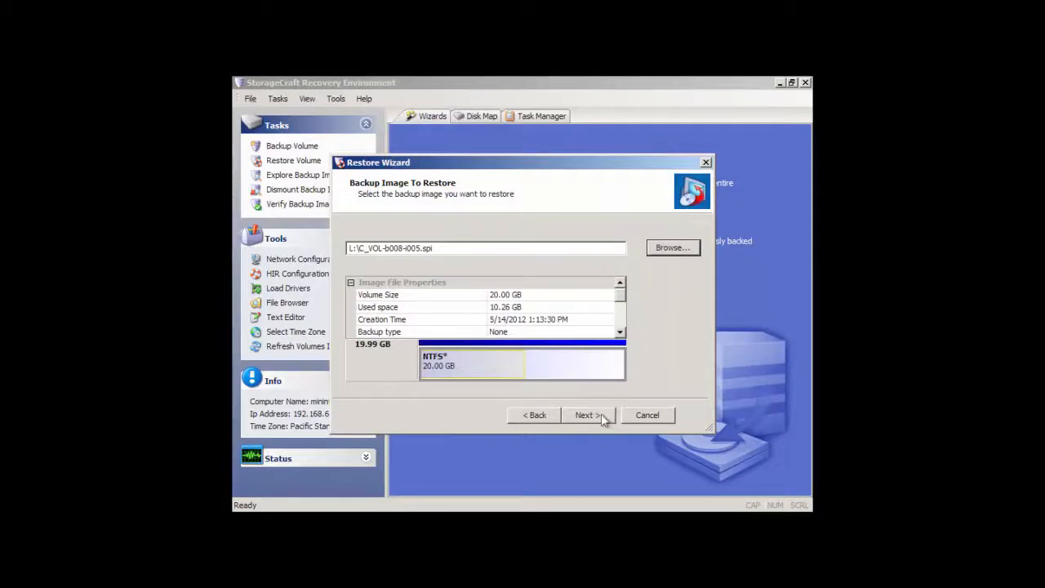
left_click(599, 415)
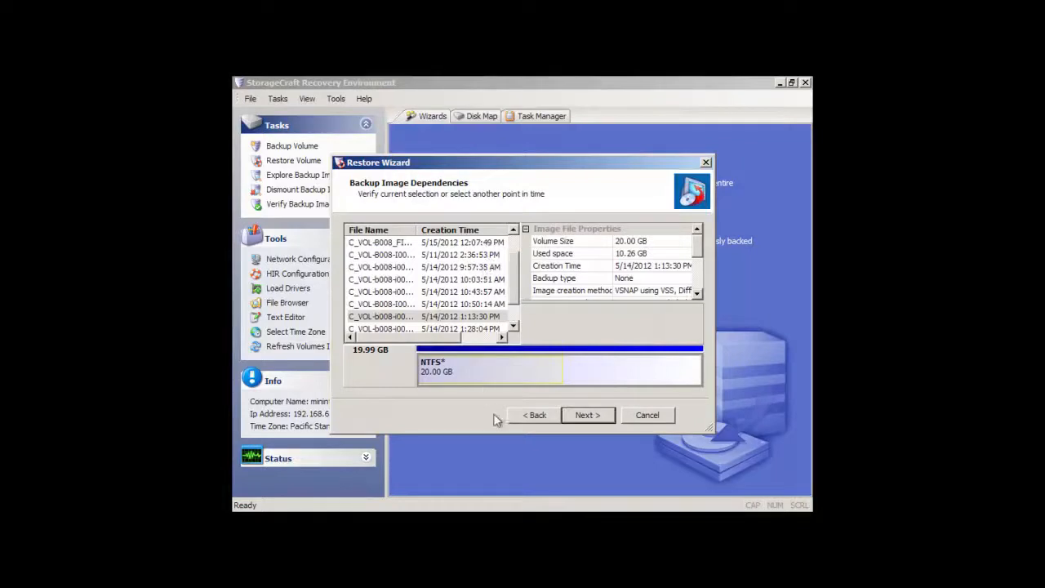
left_click(586, 416)
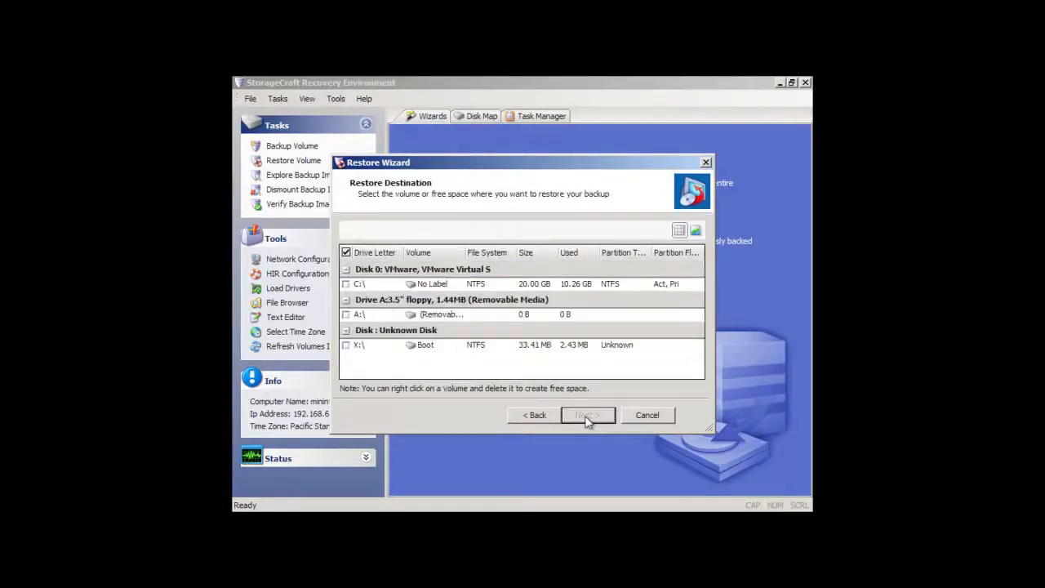
Select the C:\ volume on Disk 0 as the restore destination, viewing its volume options without applying any.
left_click(347, 285)
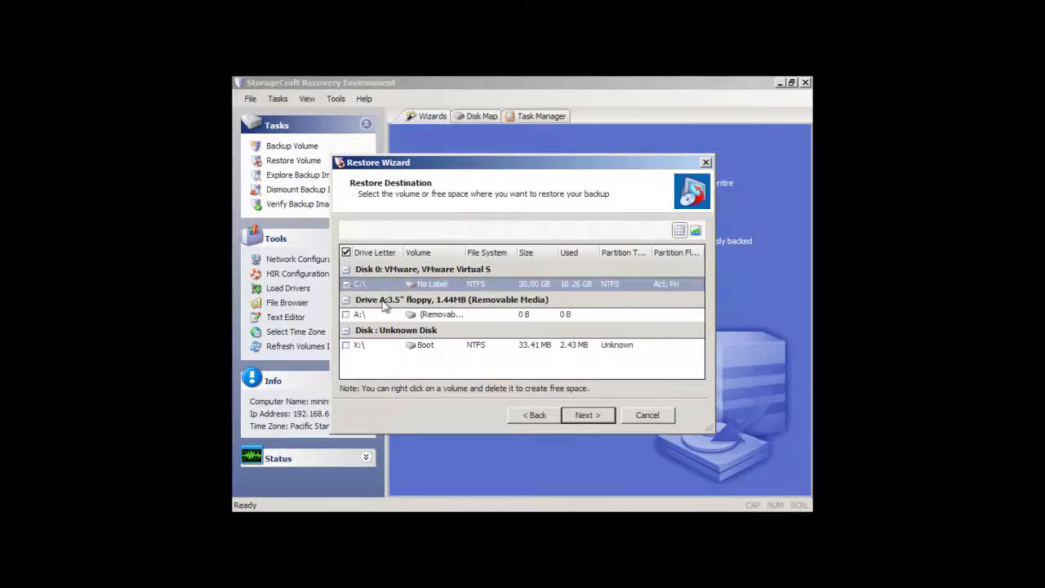
right_click(401, 288)
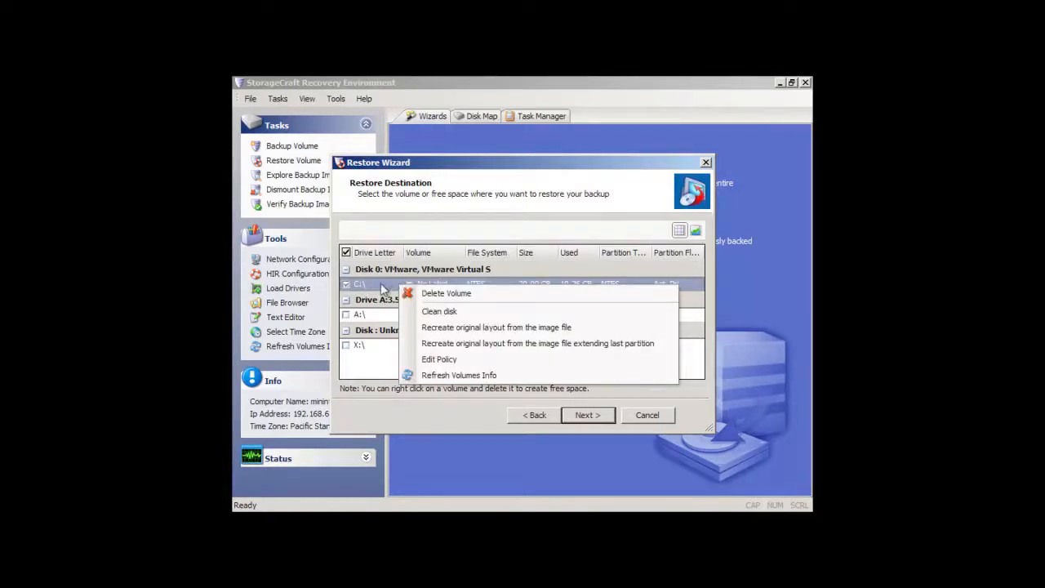
left_click(381, 288)
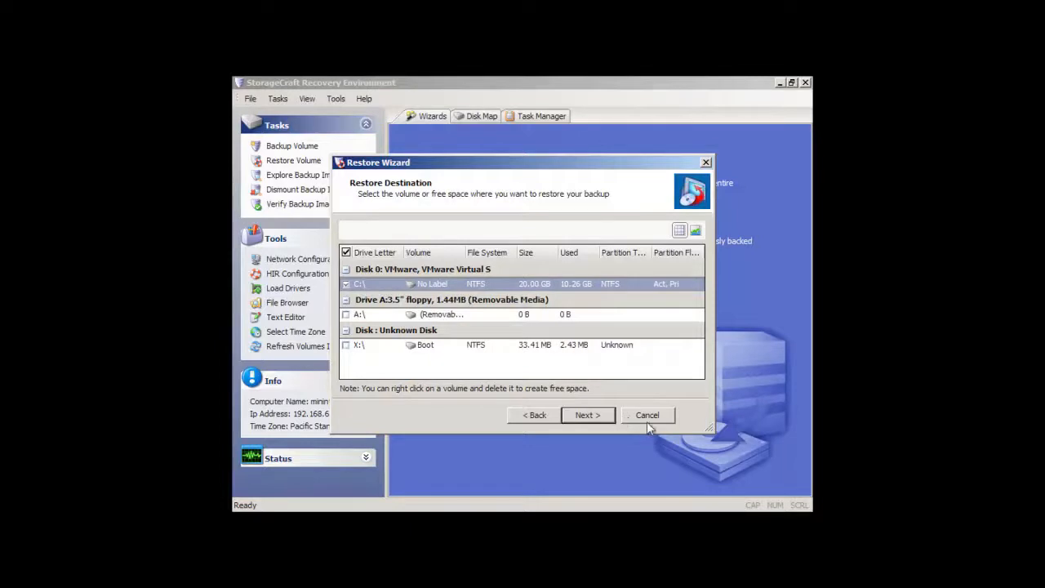
left_click(612, 421)
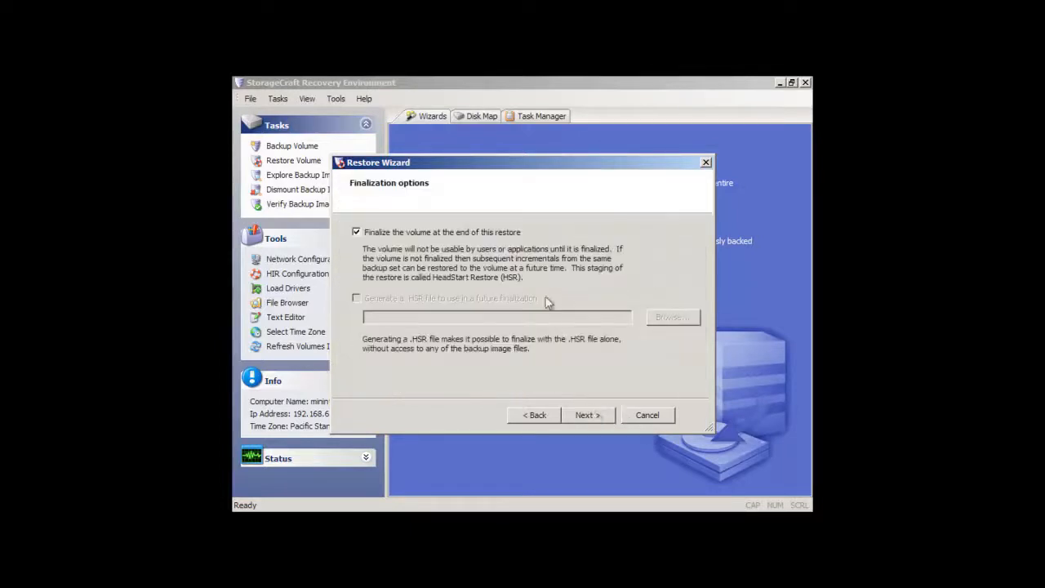
Keep finalization at the end of the restore and enable Restore MBR from the image file and Restore Disk Hidden Track.
left_click(592, 414)
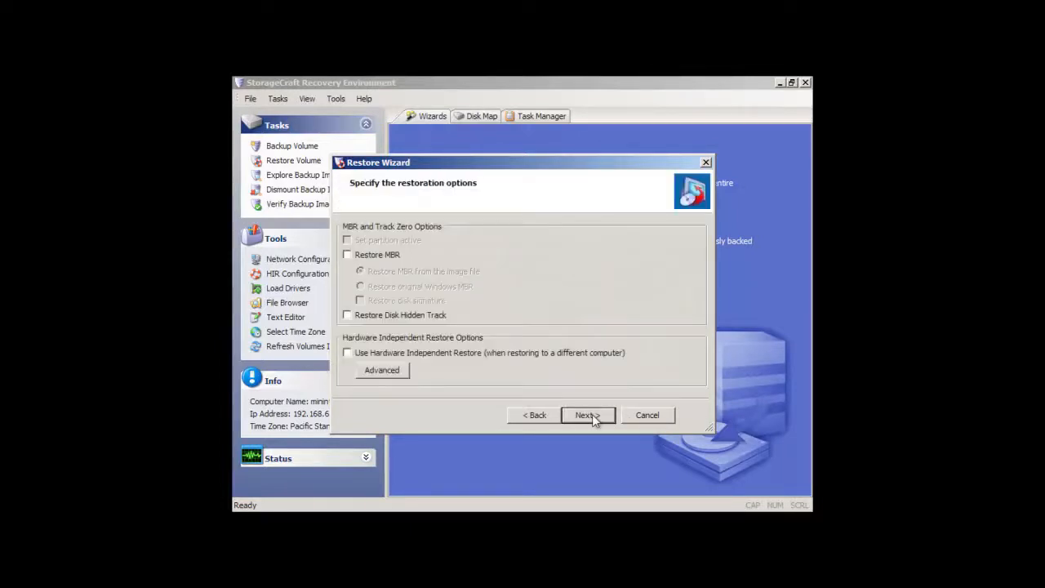
left_click(347, 255)
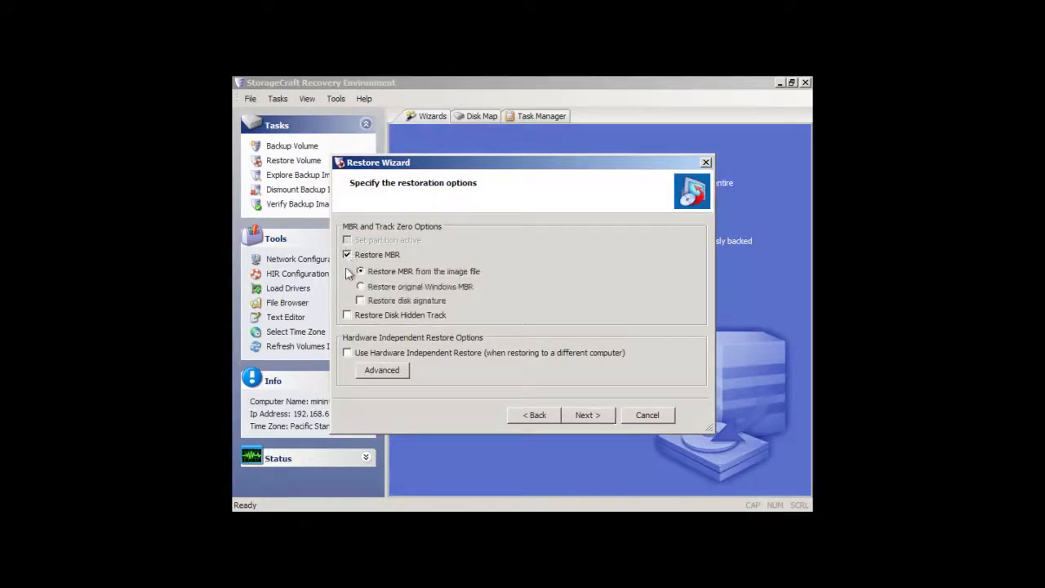
left_click(347, 315)
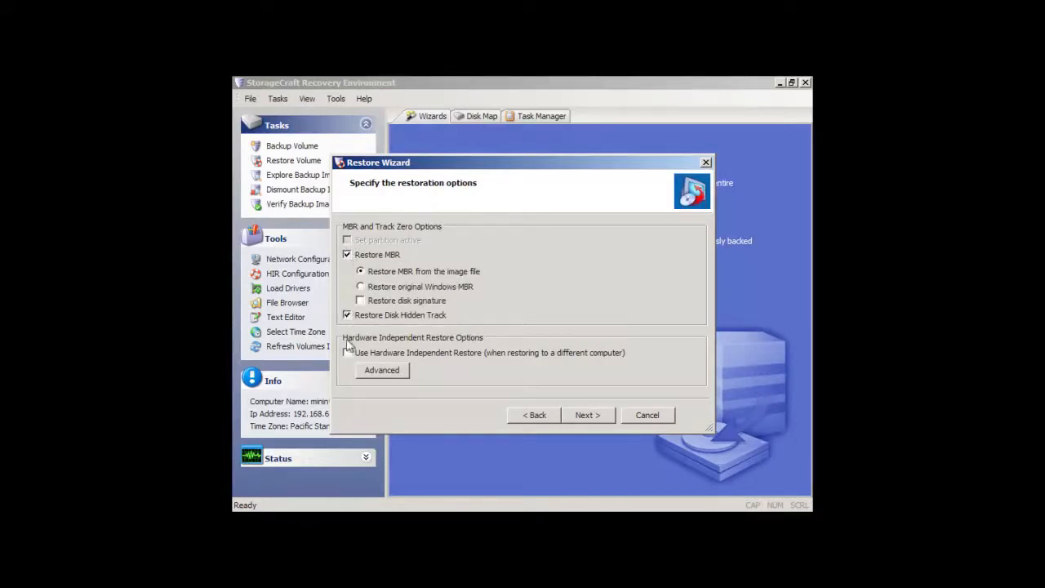
Enable Hardware Independent Restore and accept its advanced options with LOW matches installed if no better matches are found.
left_click(381, 370)
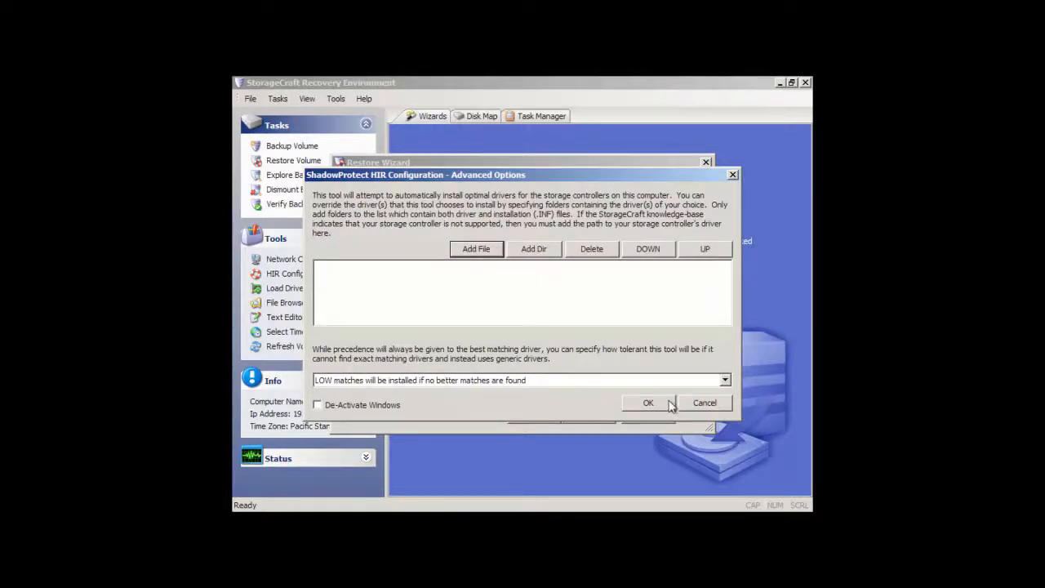
left_click(725, 381)
left_click(727, 384)
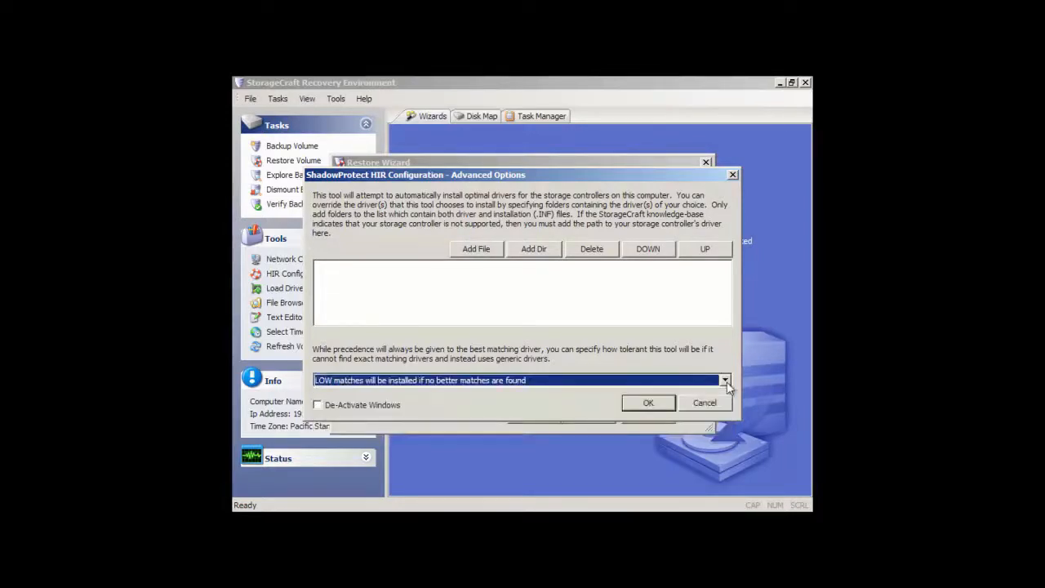
left_click(658, 405)
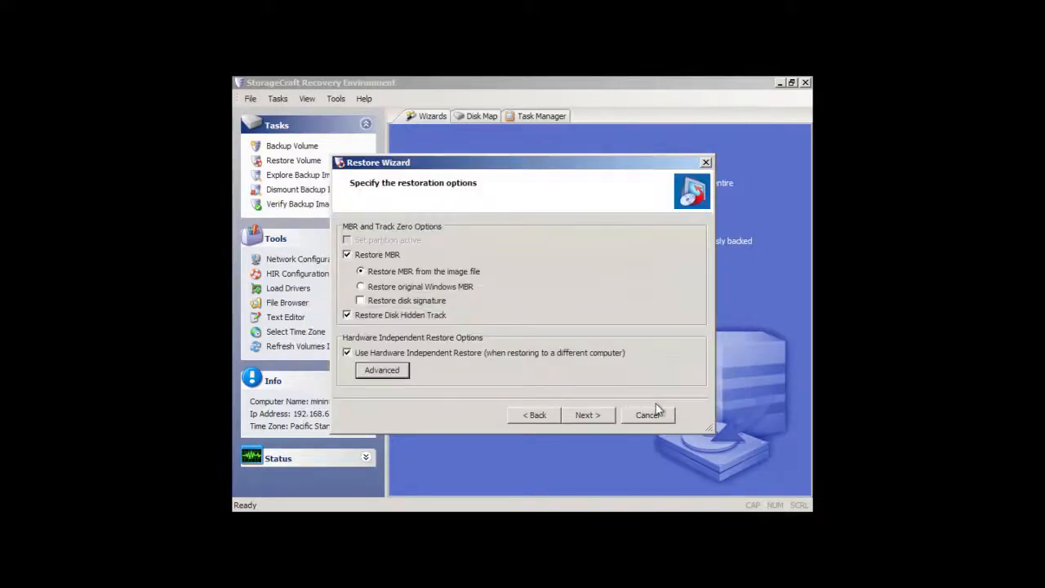
Finish the wizard to begin restoring the C:\ volume and show the restore task's details.
left_click(587, 416)
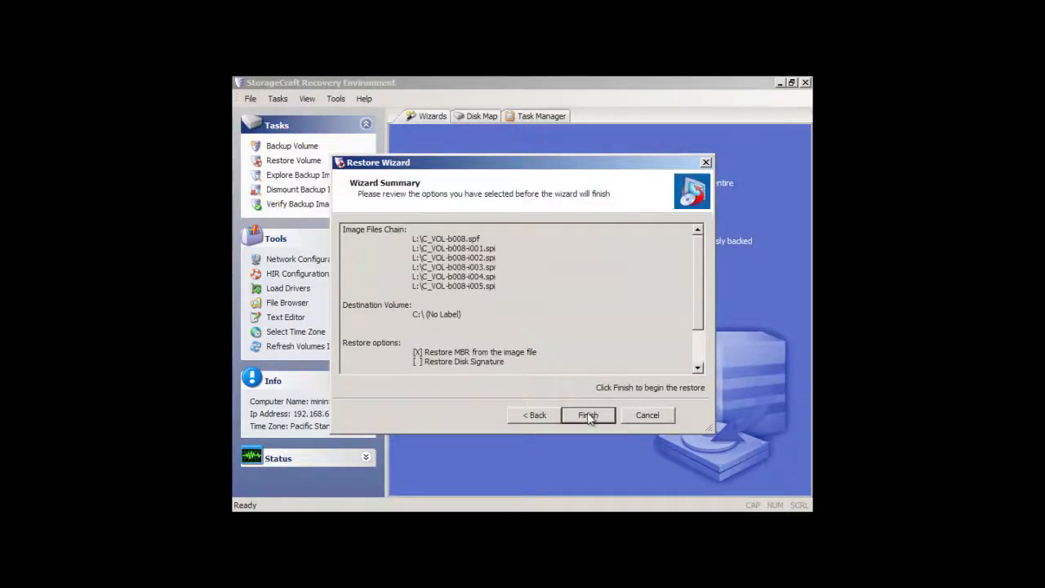
left_click(588, 416)
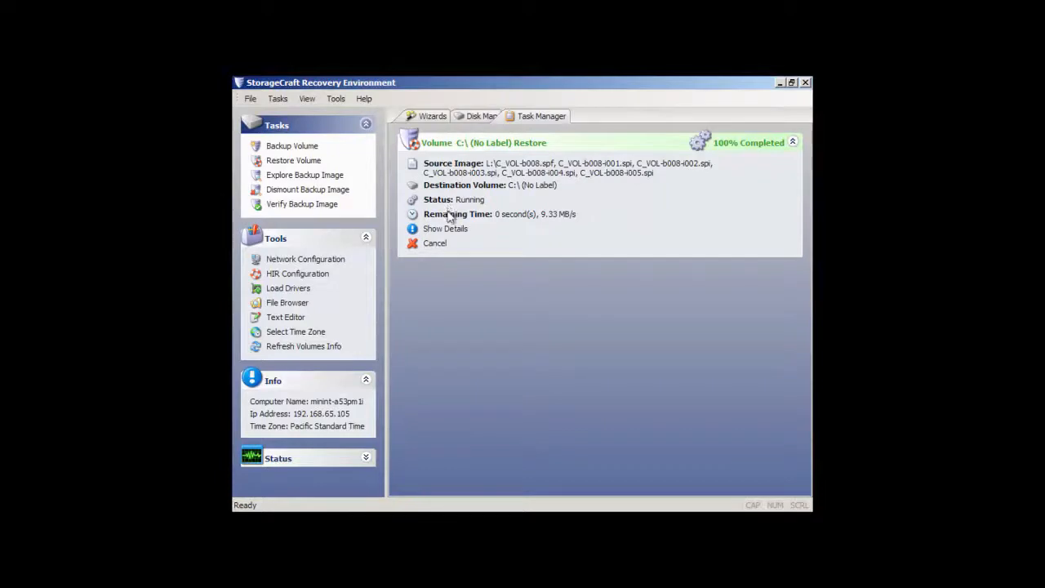
left_click(449, 231)
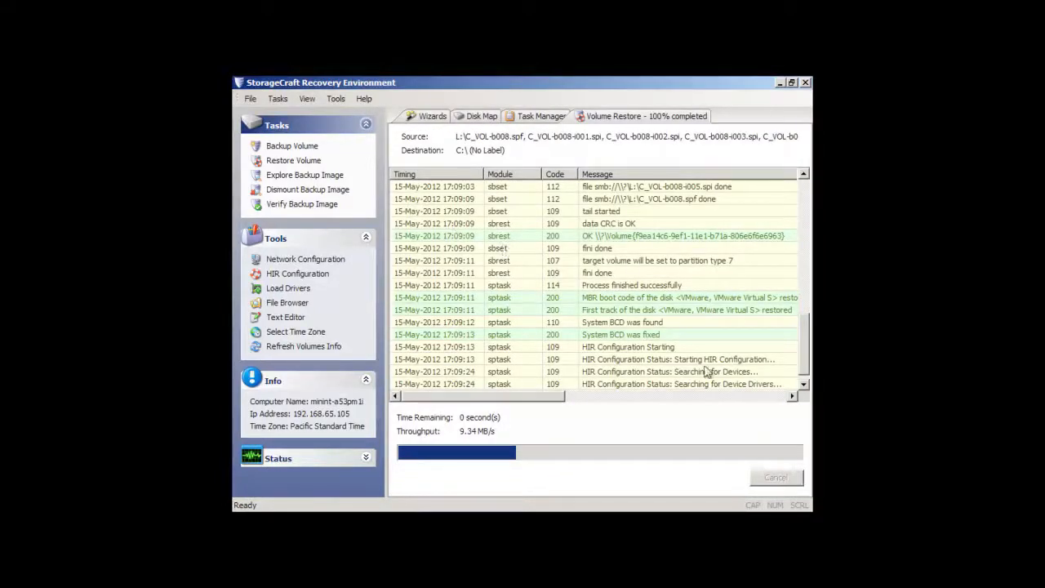
Follow the volume restore log to its last entries and close the completed restore task.
left_click(804, 385)
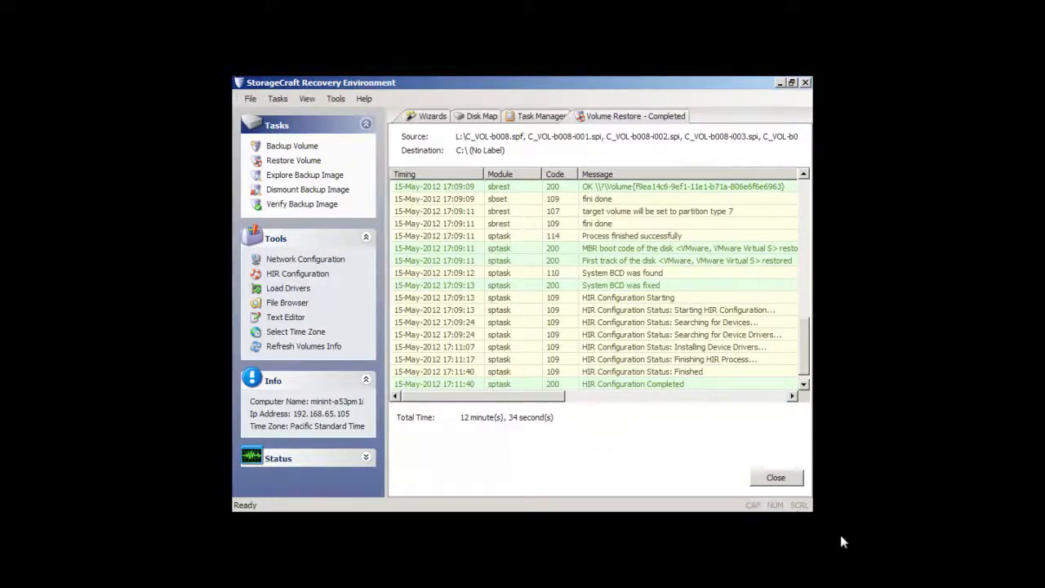
left_click(778, 473)
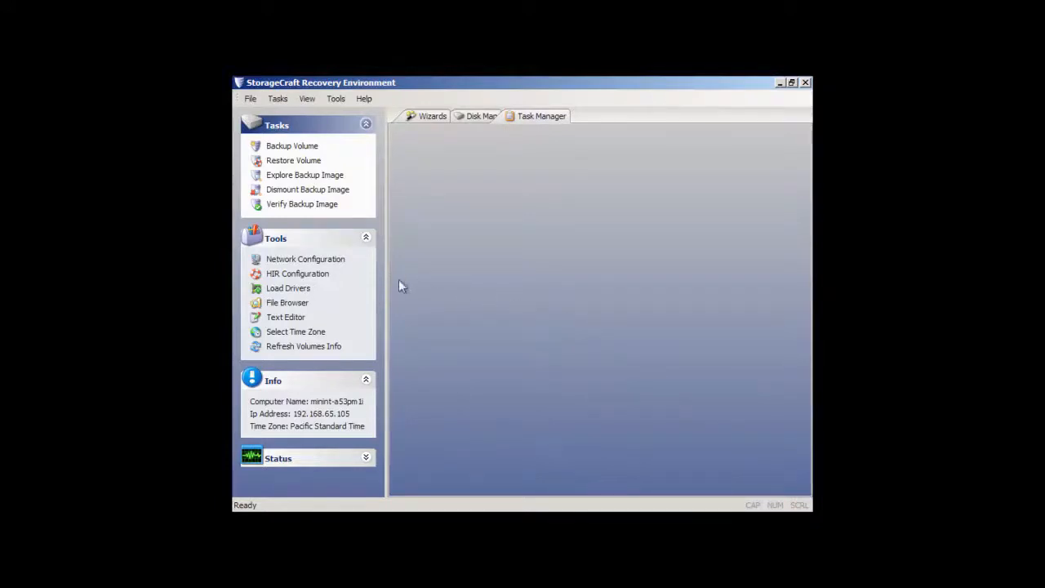
Start HIR Configuration on the C:\ volume, answering Yes that it is being run again because of an unsuccessful migration.
left_click(299, 276)
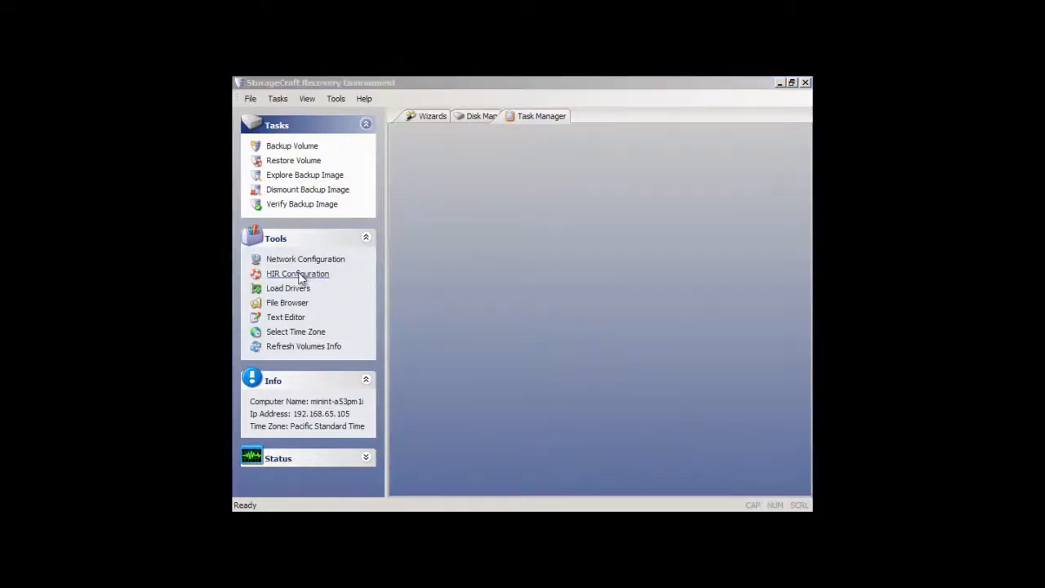
left_click(351, 237)
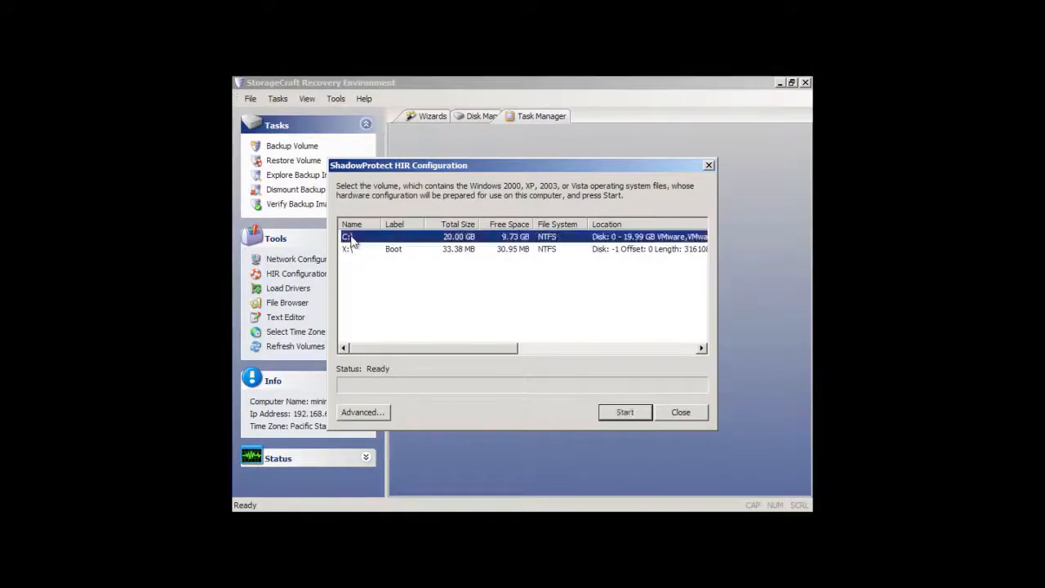
left_click(608, 413)
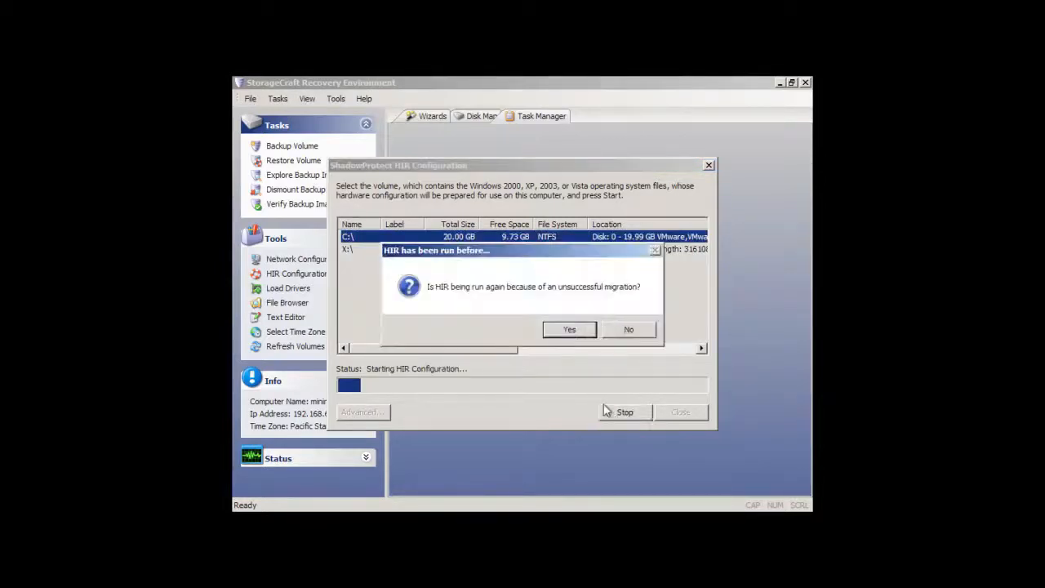
left_click(570, 331)
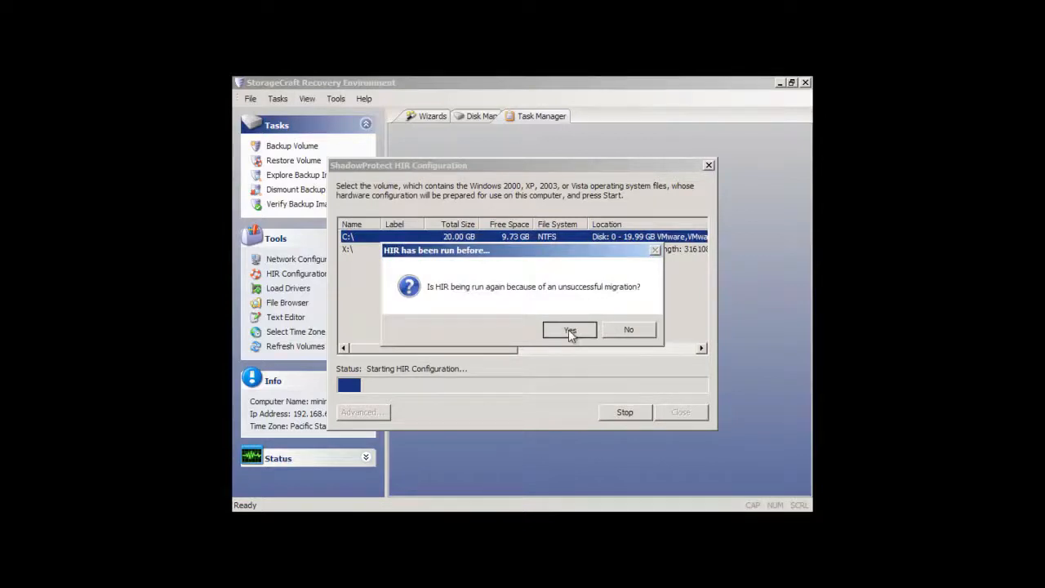